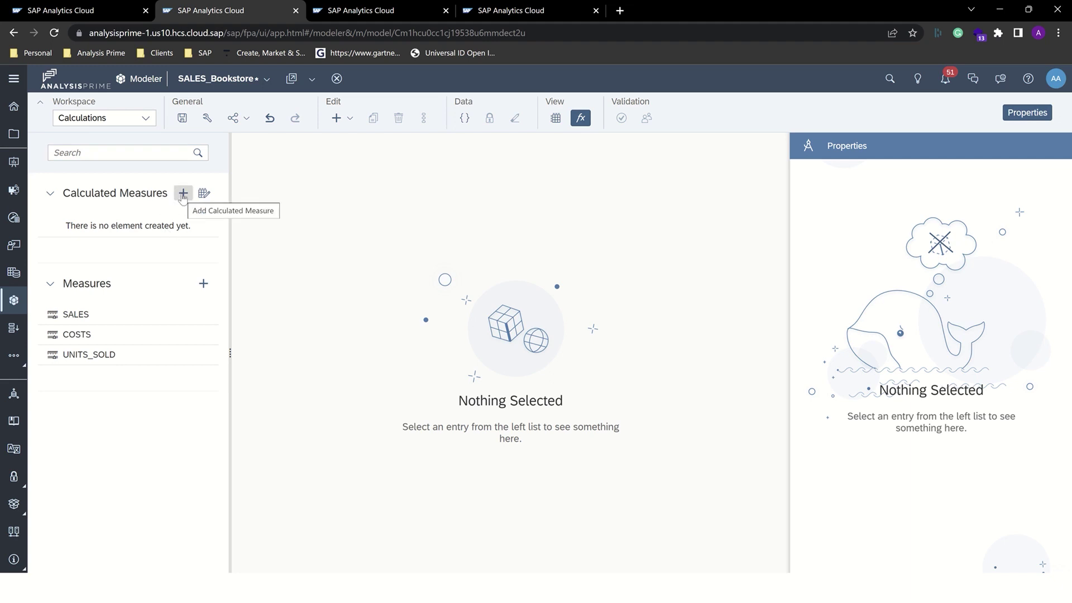
Add a calculated measure with formula YOY([SALES],[d/Date]) and name it SALES_YOY
{"action": "left_click", "coordinate": [183, 193]}
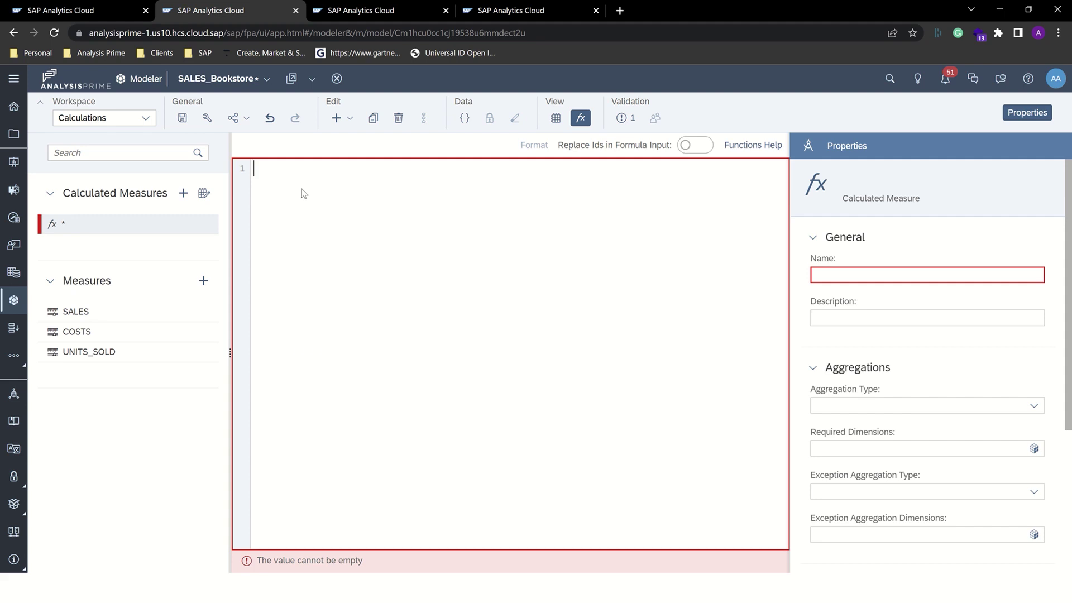
{"action": "type", "text": "YOY"}
{"action": "key", "text": "Return"}
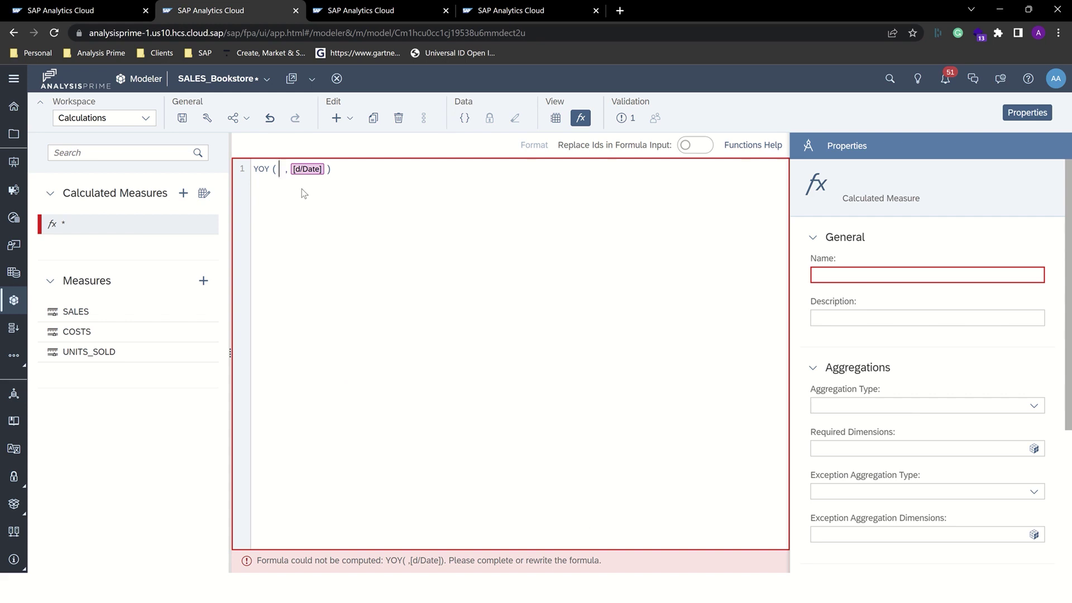
{"action": "type", "text": "["}
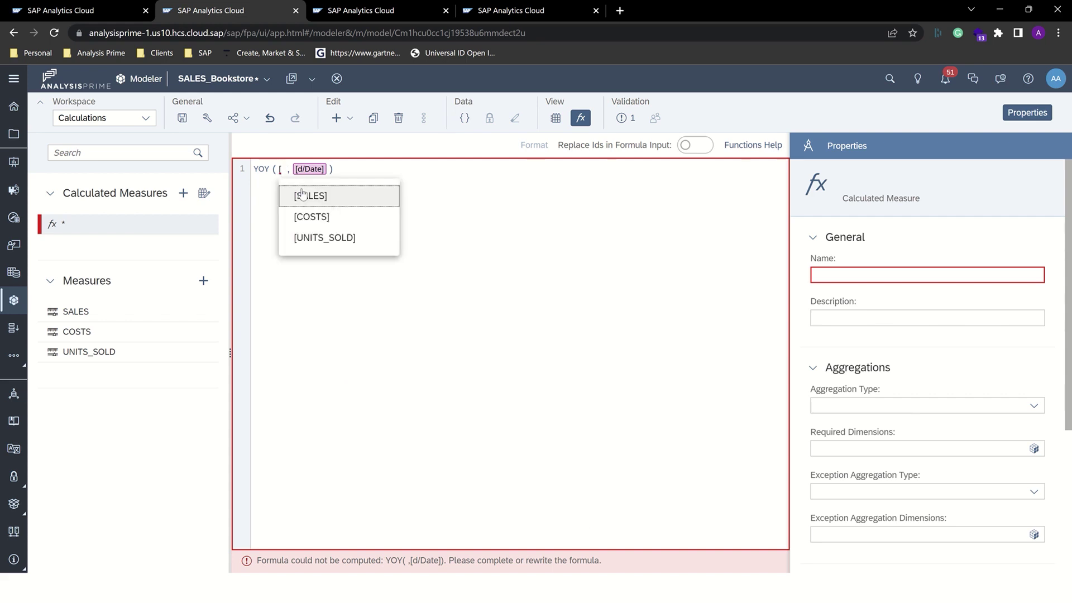
{"action": "left_click", "coordinate": [302, 195]}
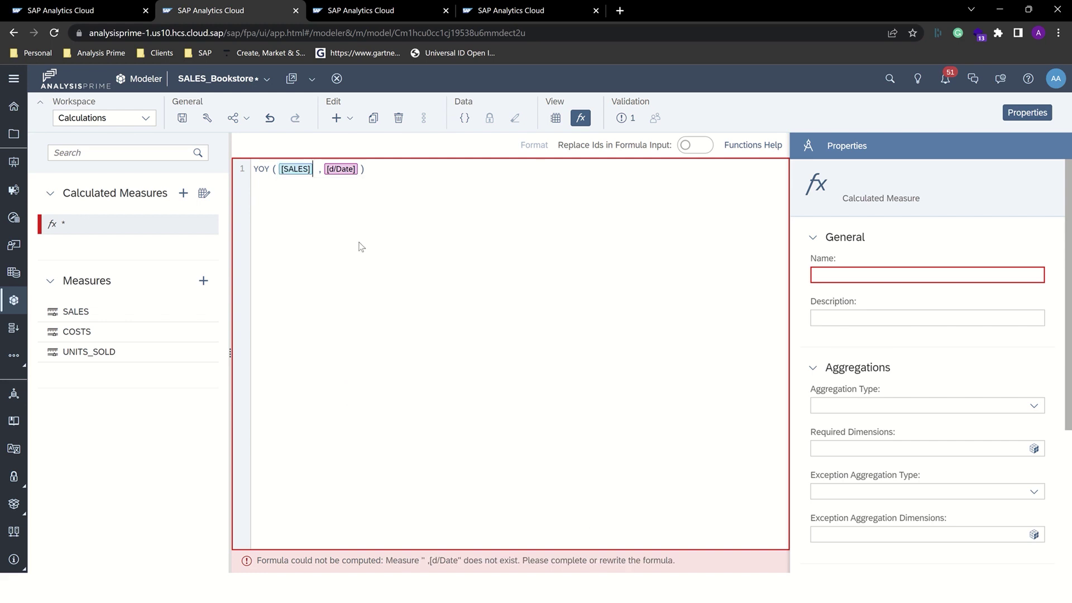
{"action": "left_click", "coordinate": [857, 276]}
{"action": "type", "text": "SALES"}
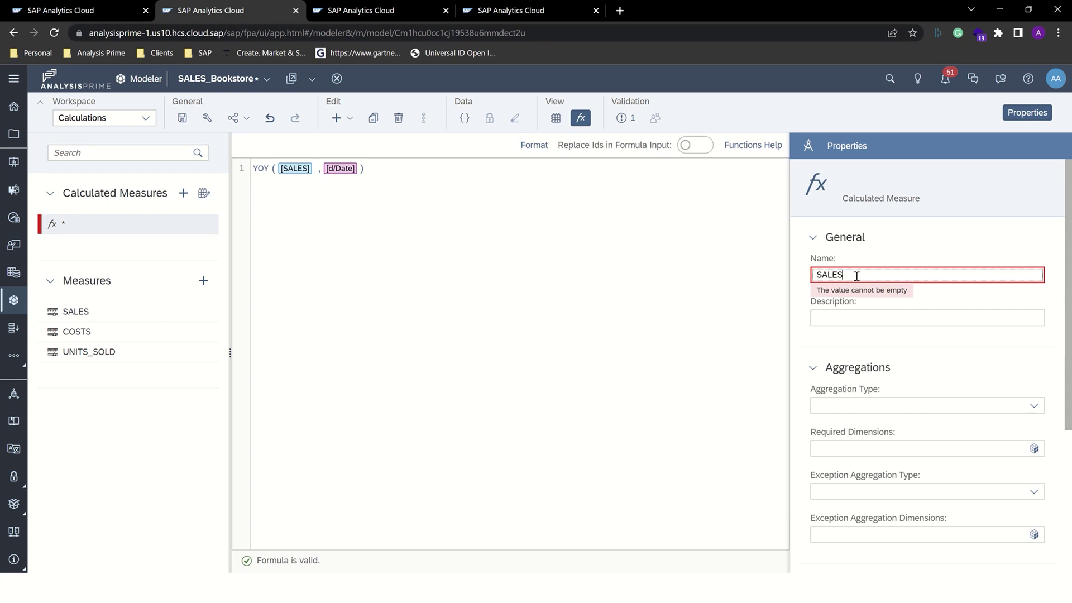
{"action": "type", "text": "_YOY"}
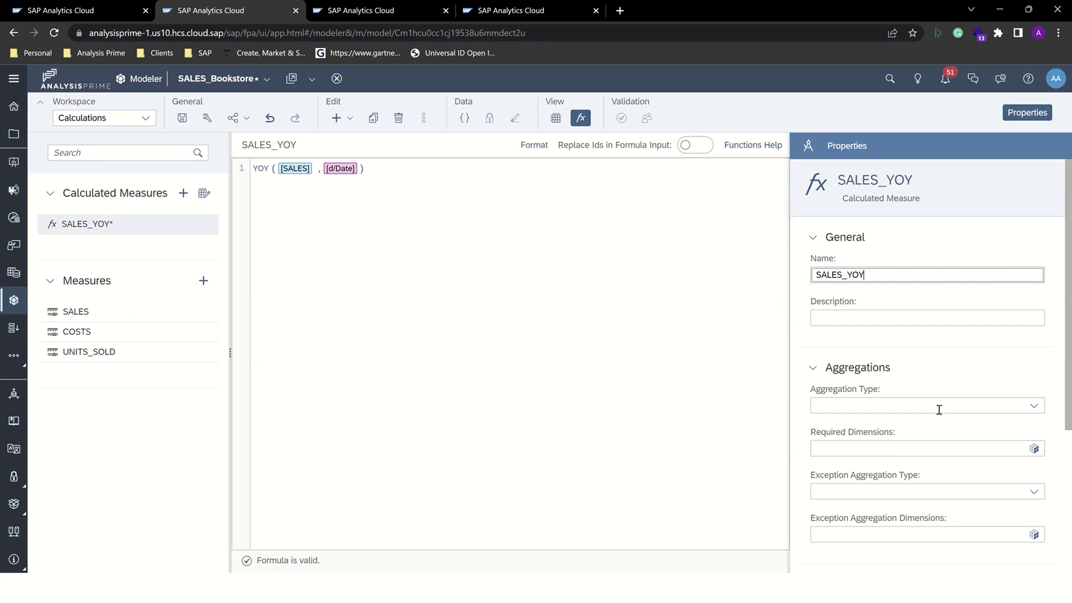
{"action": "scroll", "coordinate": [938, 413], "scroll_direction": "down", "scroll_amount": 2}
{"action": "scroll", "coordinate": [939, 414], "scroll_direction": "down", "scroll_amount": 2}
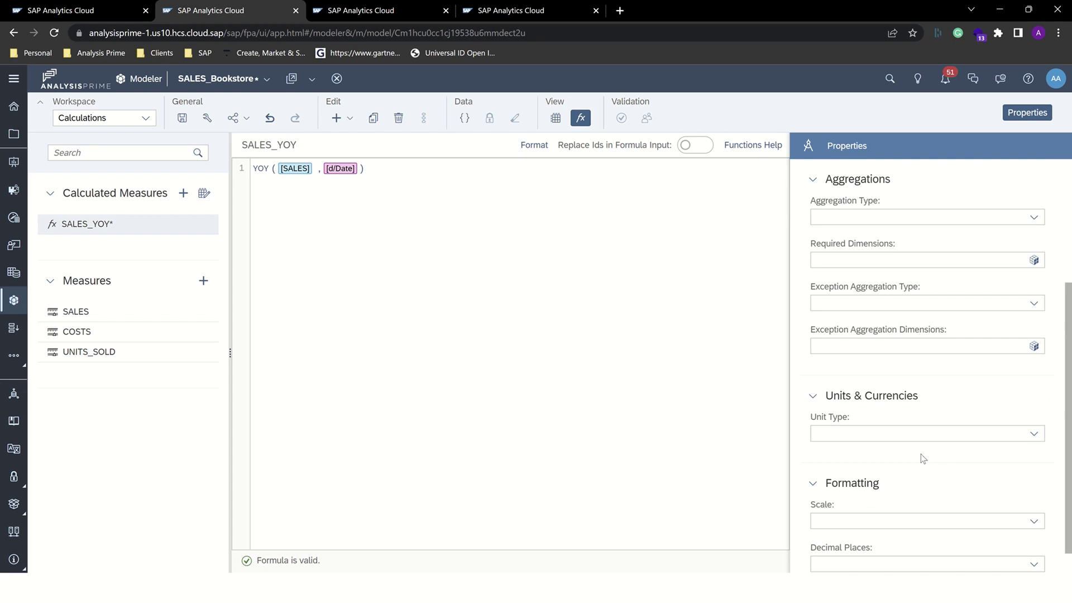
{"action": "scroll", "coordinate": [919, 455], "scroll_direction": "down", "scroll_amount": 1}
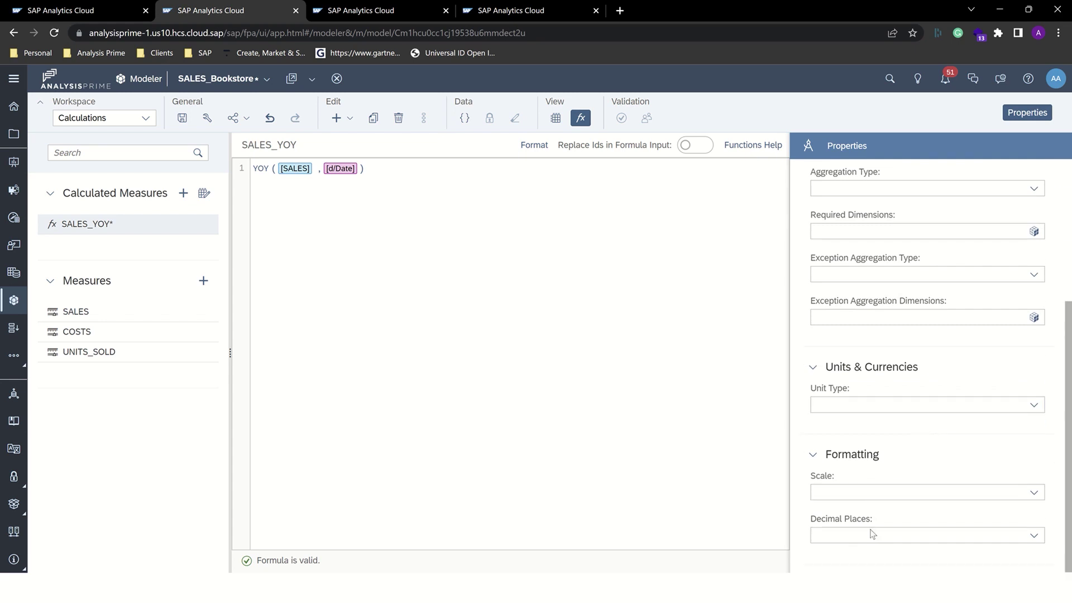
Add a calculated measure with formula SMA([SALES],[d/Date],"Year",3) and name it SALES_SMA
{"action": "left_click", "coordinate": [184, 193]}
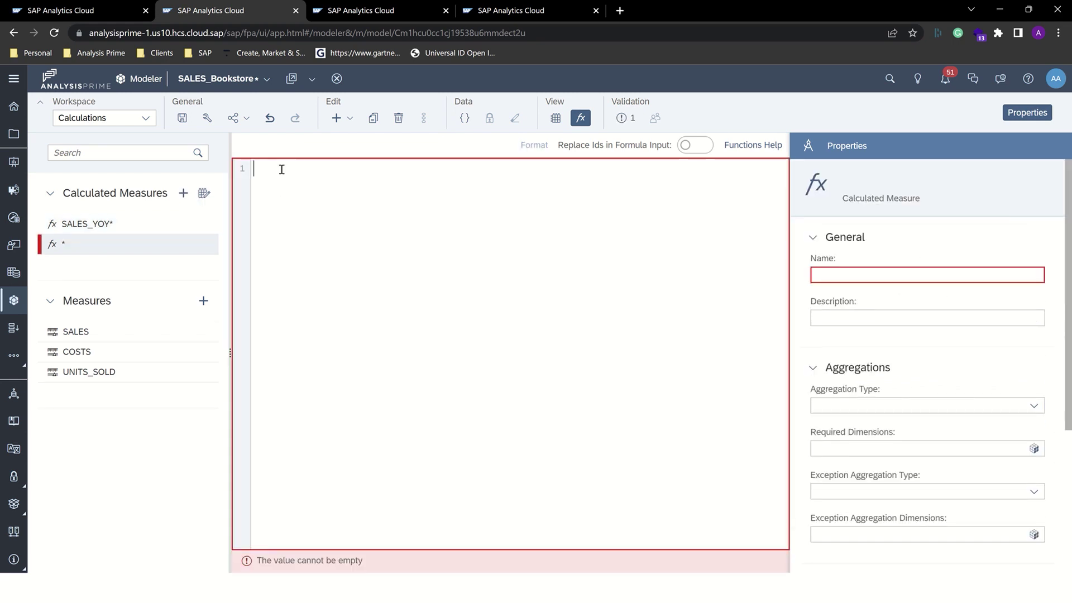
{"action": "type", "text": "S"}
{"action": "key", "text": "Return"}
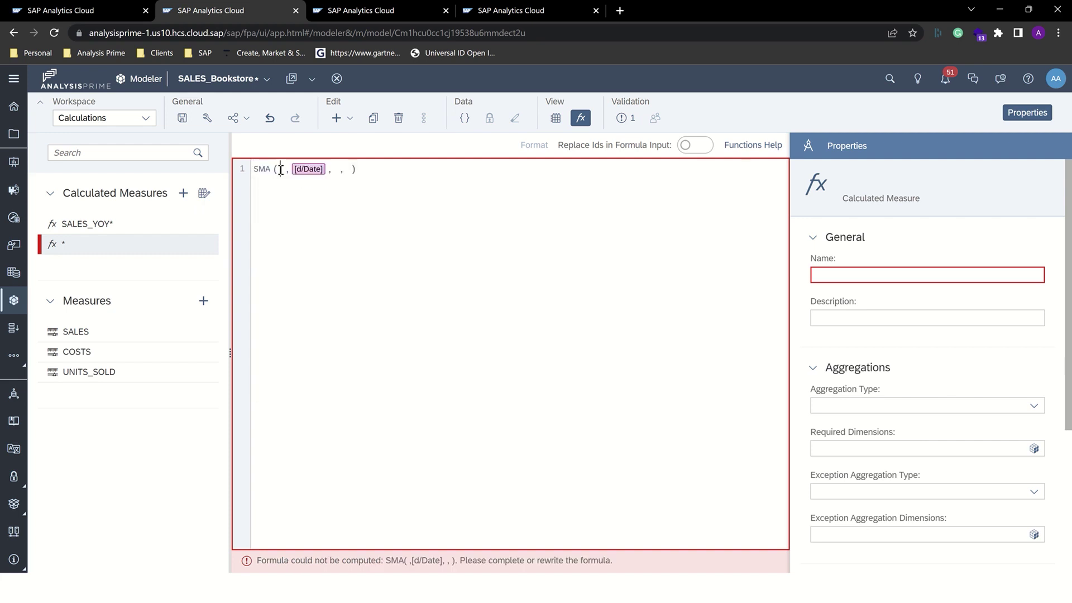
{"action": "left_click", "coordinate": [281, 170]}
{"action": "type", "text": "["}
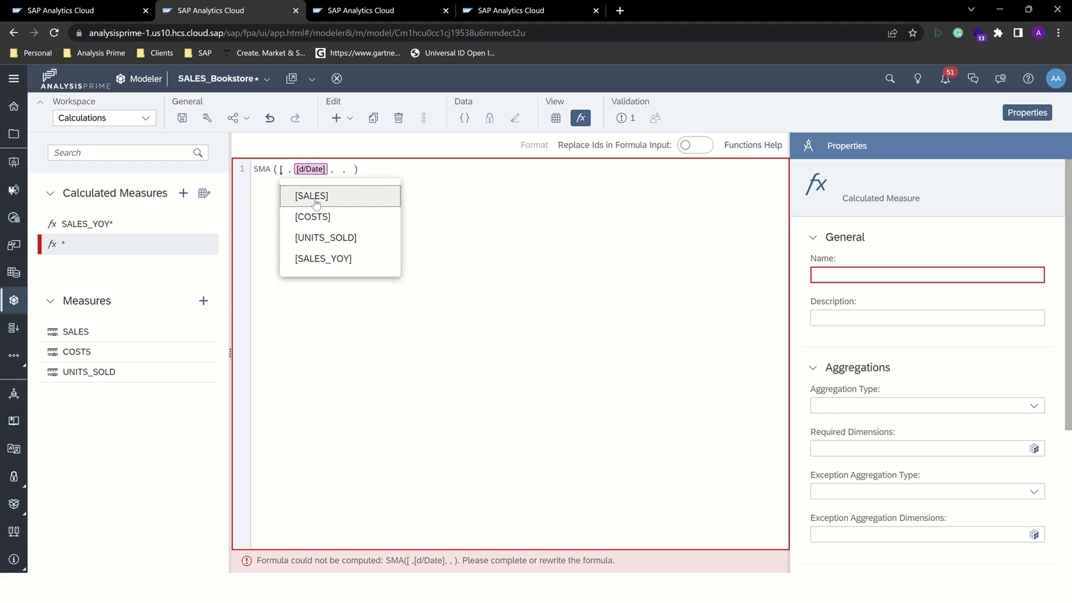
{"action": "left_click", "coordinate": [316, 198]}
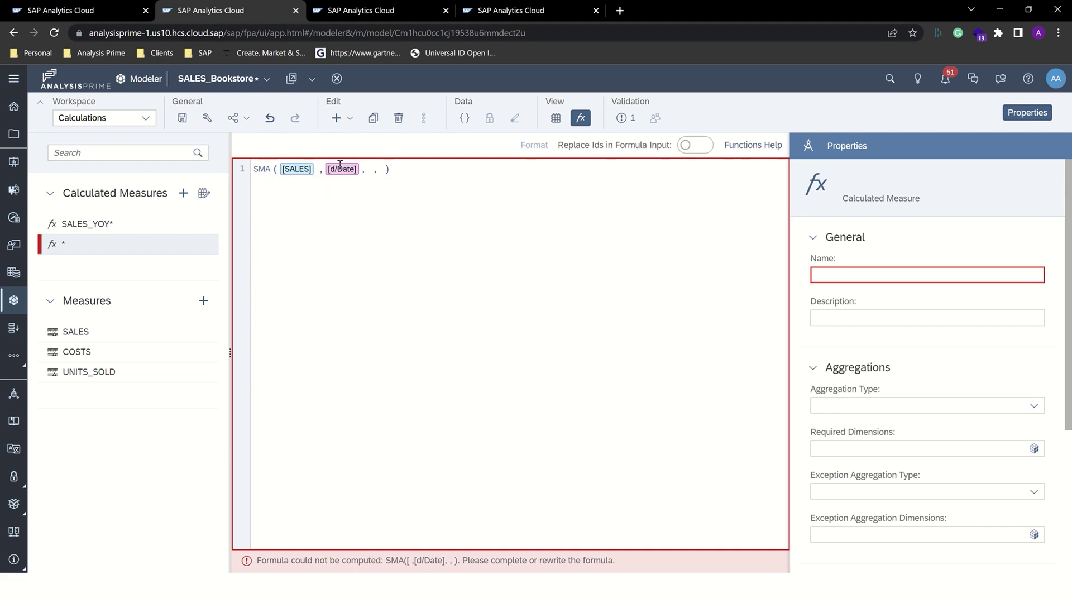
{"action": "left_click", "coordinate": [370, 169]}
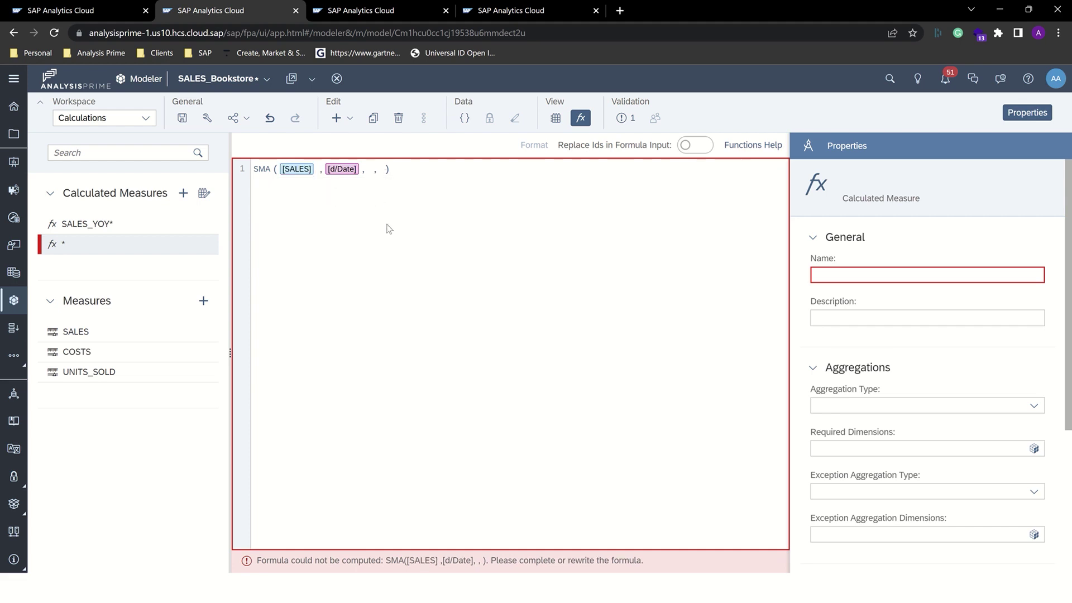
{"action": "type", "text": "\""}
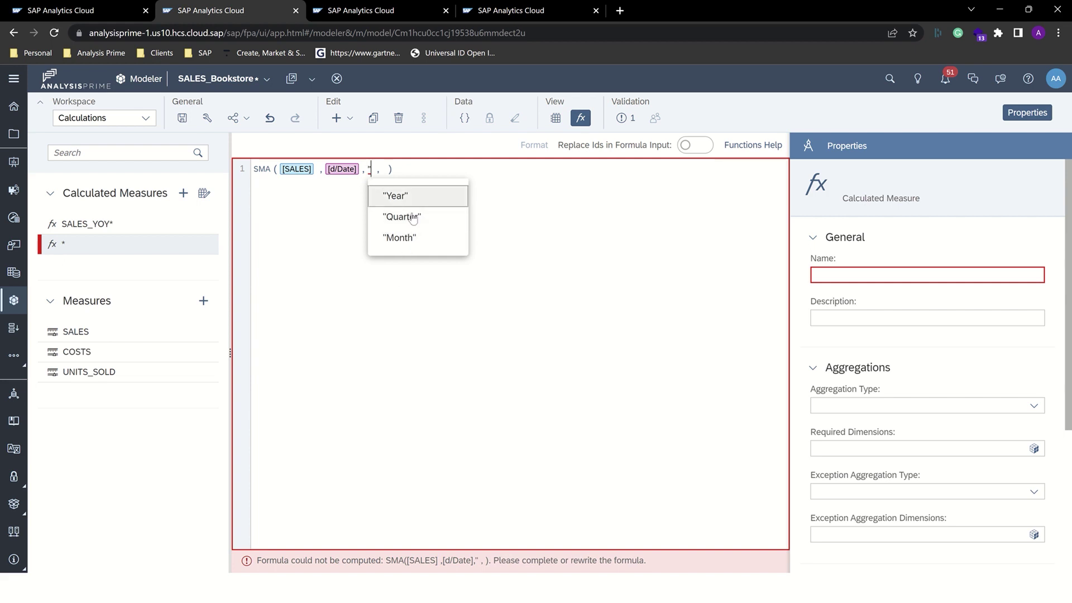
{"action": "left_click", "coordinate": [400, 199]}
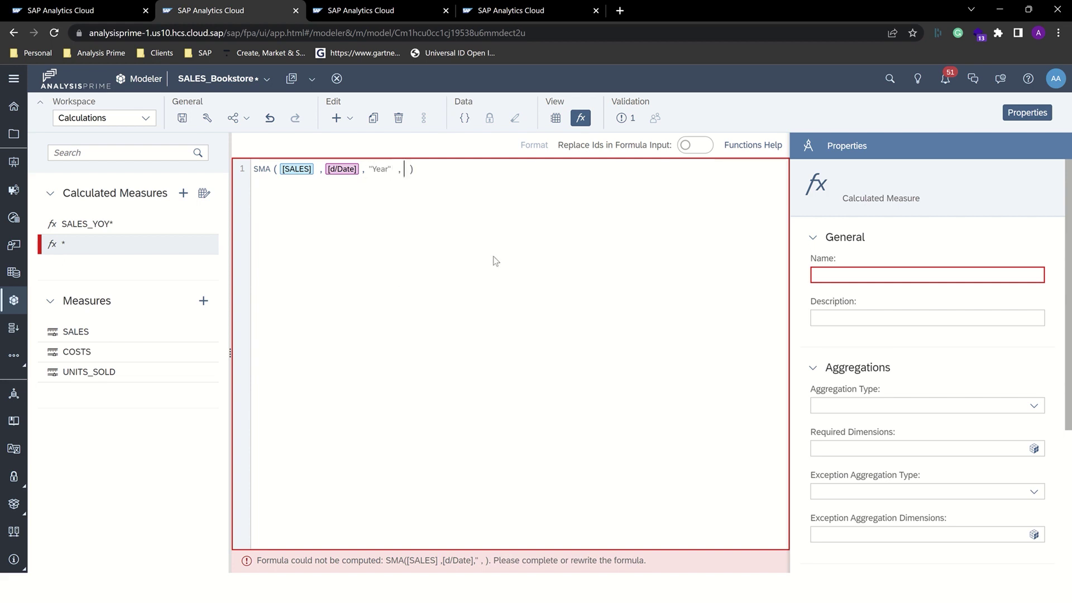
{"action": "type", "text": "3"}
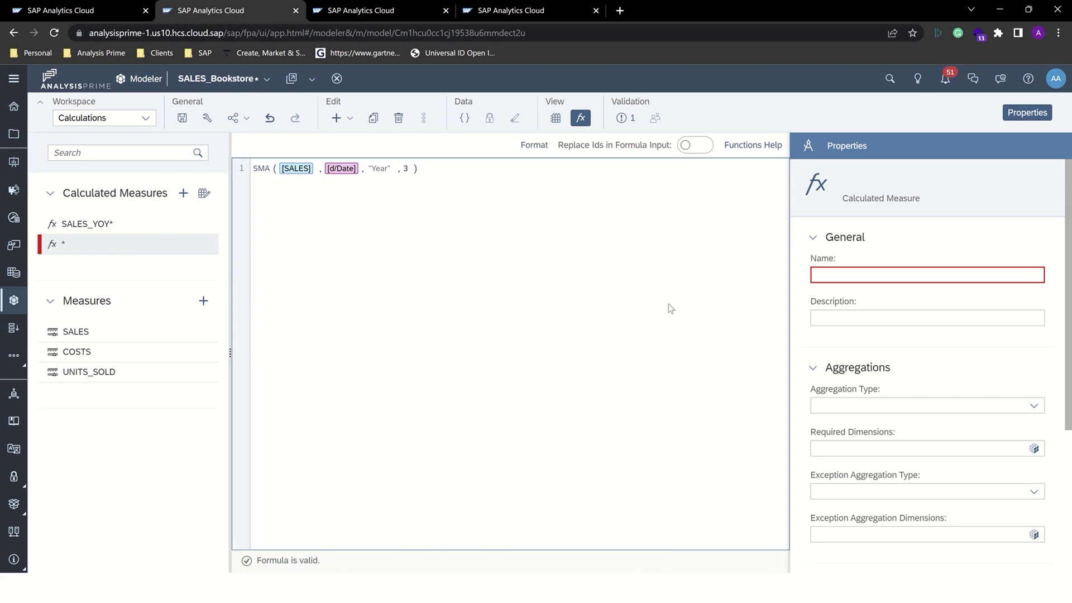
{"action": "left_click", "coordinate": [854, 277]}
{"action": "type", "text": "SA"}
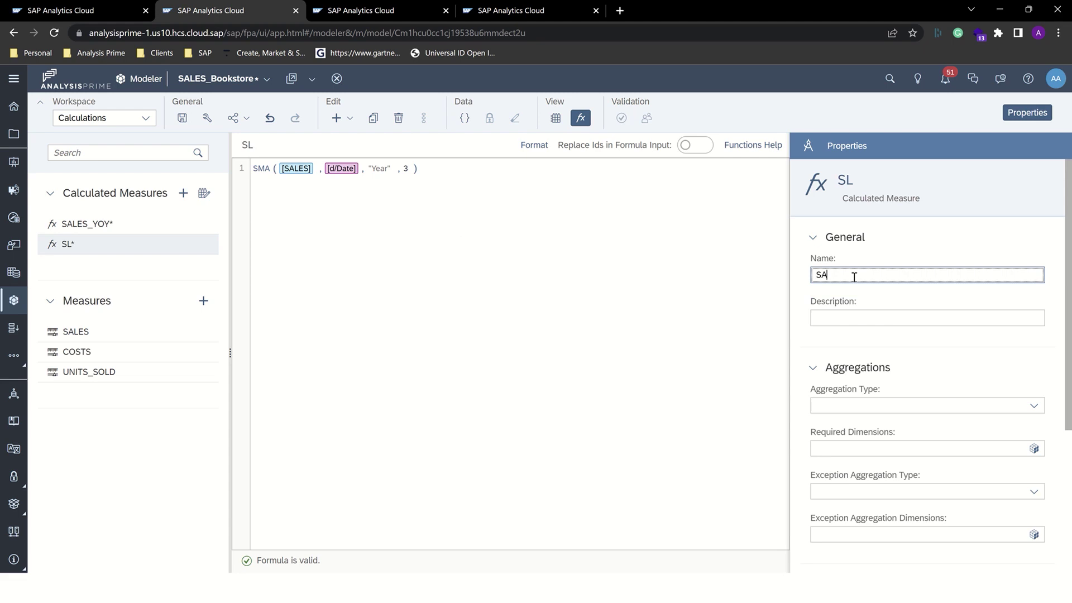
{"action": "type", "text": "LES_SMA"}
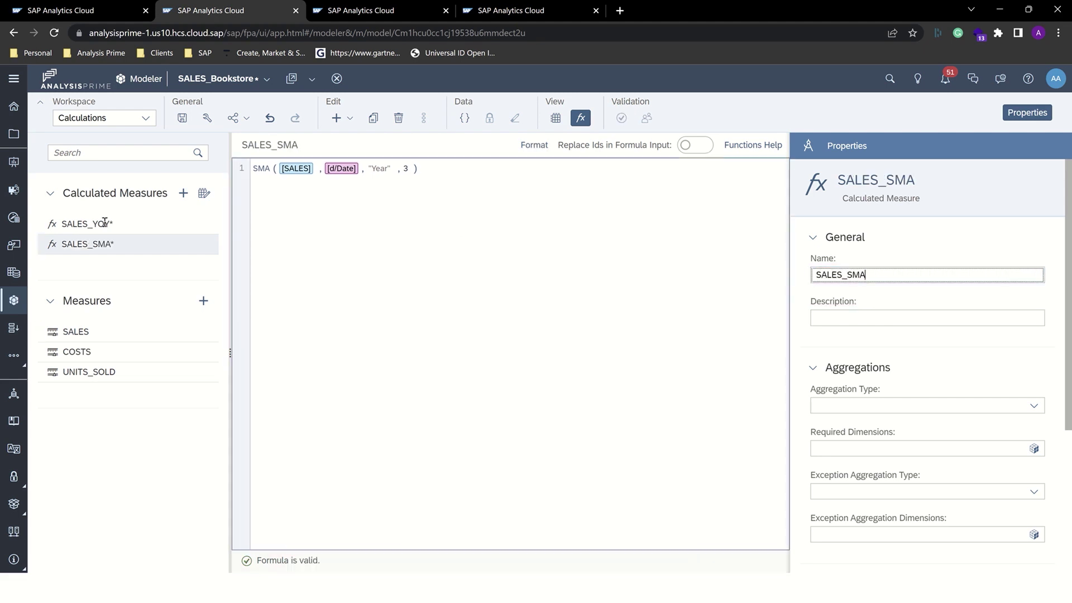
Add a calculated measure with formula CAGR([SALES],[d/Date],"2020","2022") and name it SLAES_CAGR
{"action": "left_click", "coordinate": [183, 192]}
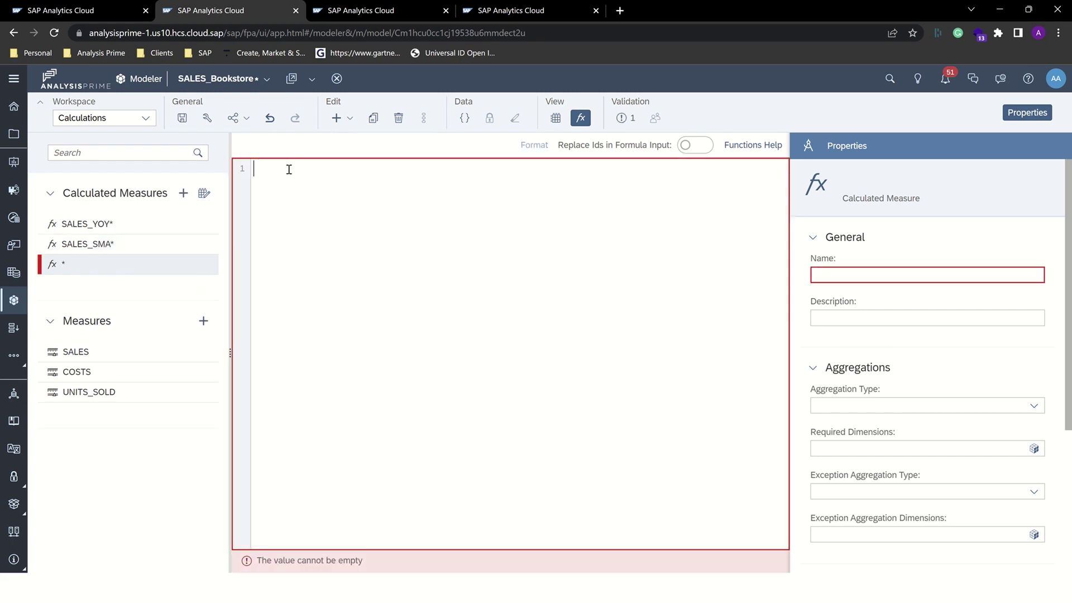
{"action": "type", "text": "CAGR"}
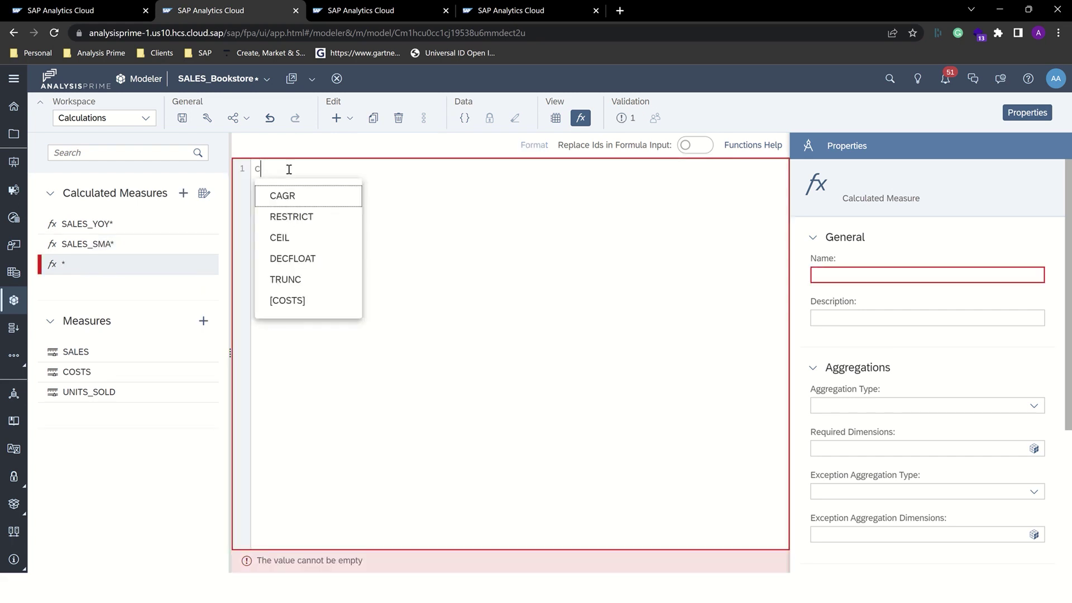
{"action": "key", "text": "Return"}
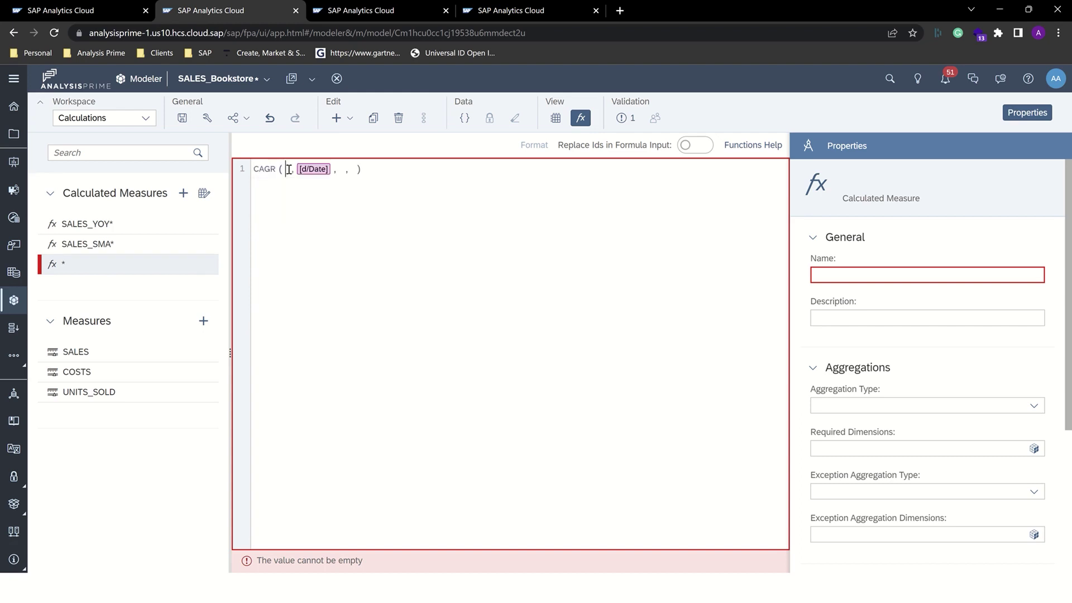
{"action": "type", "text": "[SALE"}
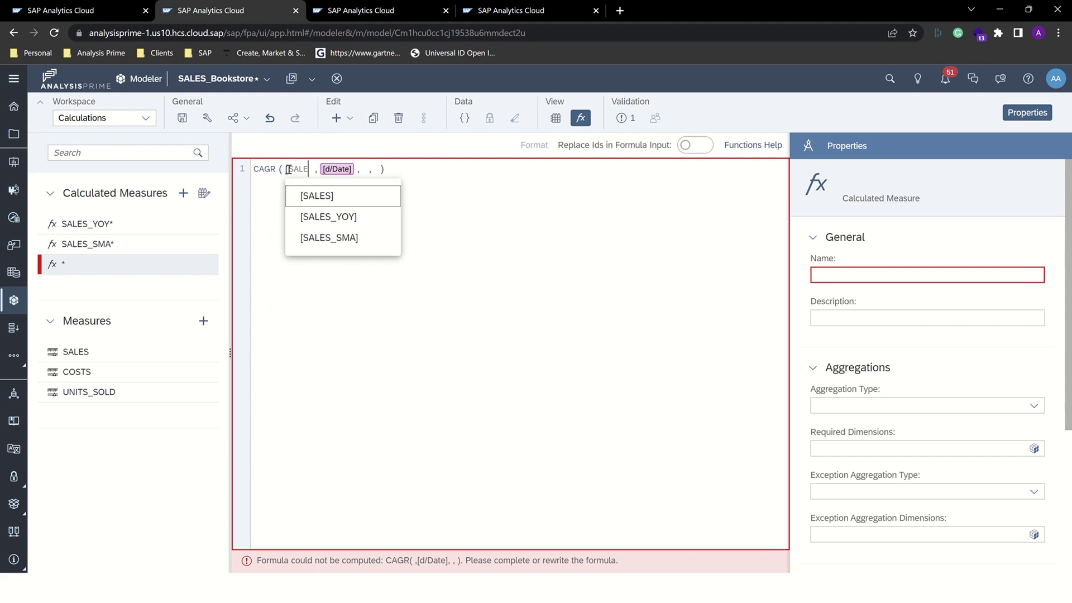
{"action": "left_click", "coordinate": [345, 195]}
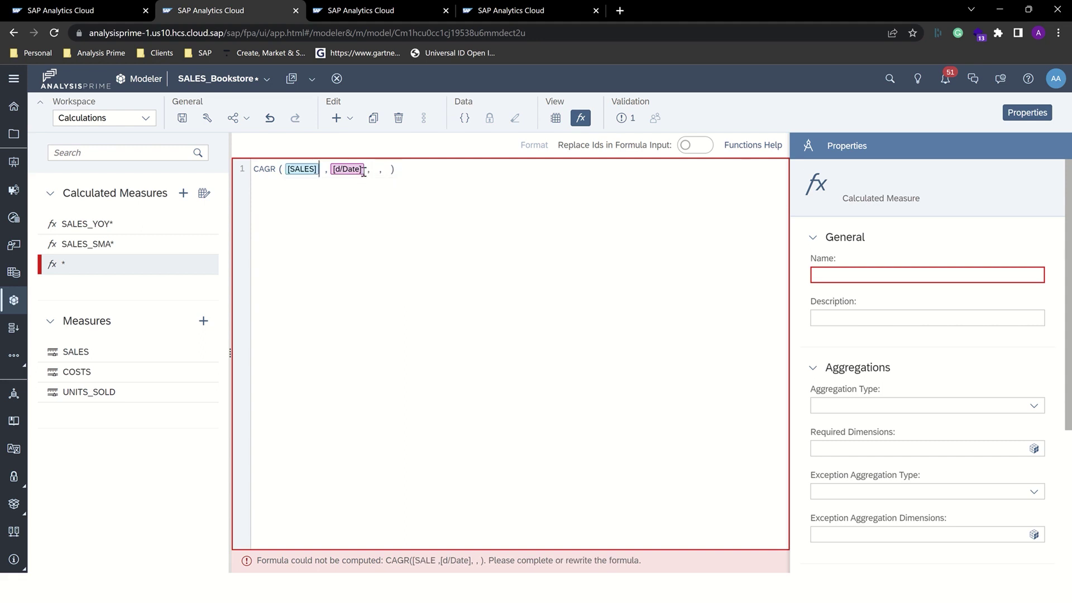
{"action": "type", "text": "\" "}
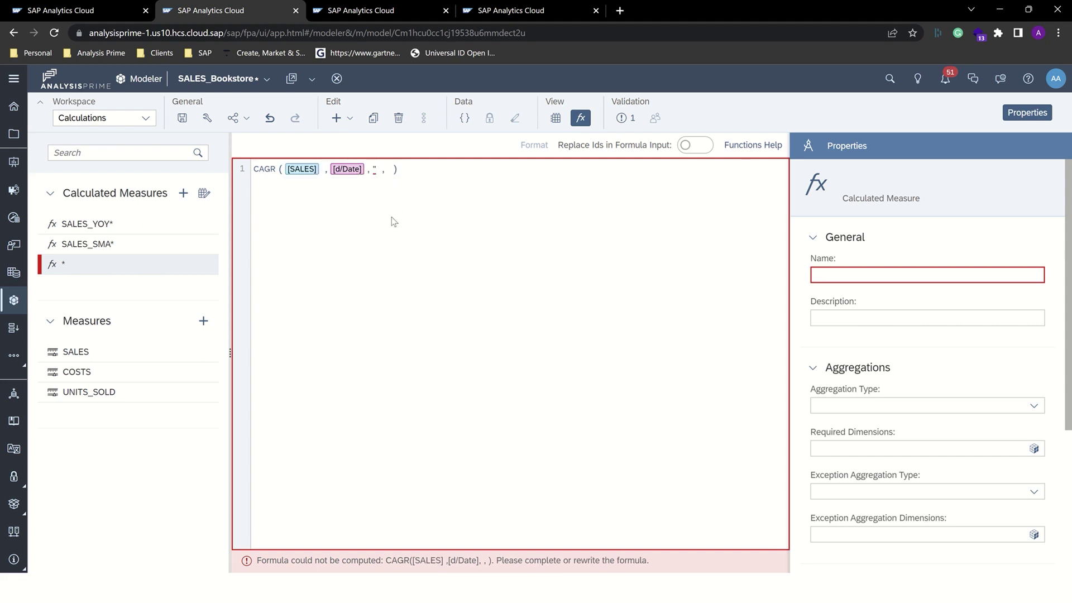
{"action": "type", "text": "2020\""}
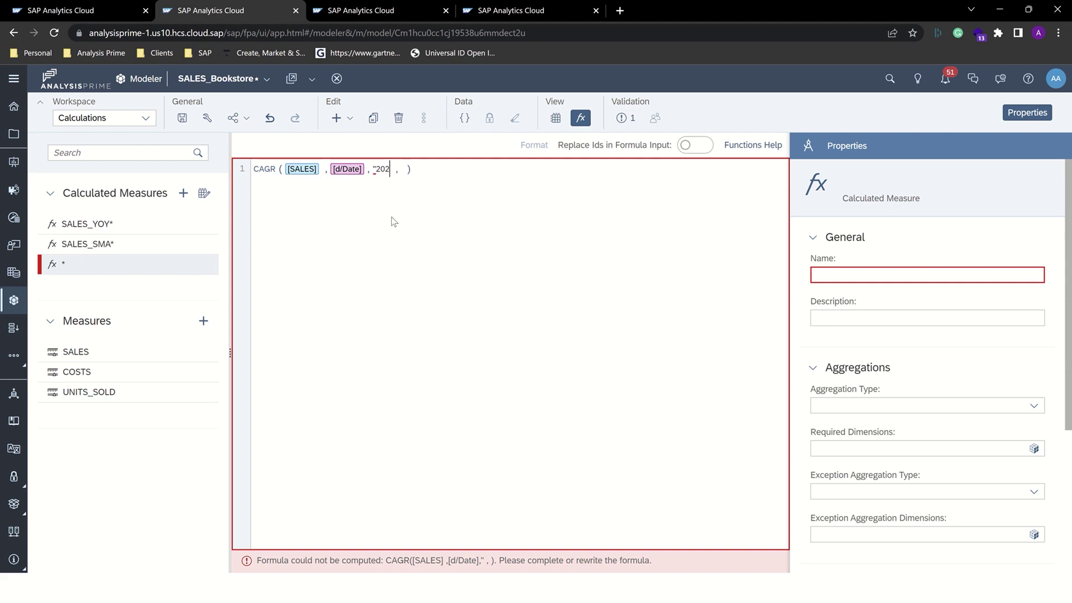
{"action": "key", "text": "Right"}
{"action": "key", "text": "Right"}
{"action": "type", "text": "\"2022"}
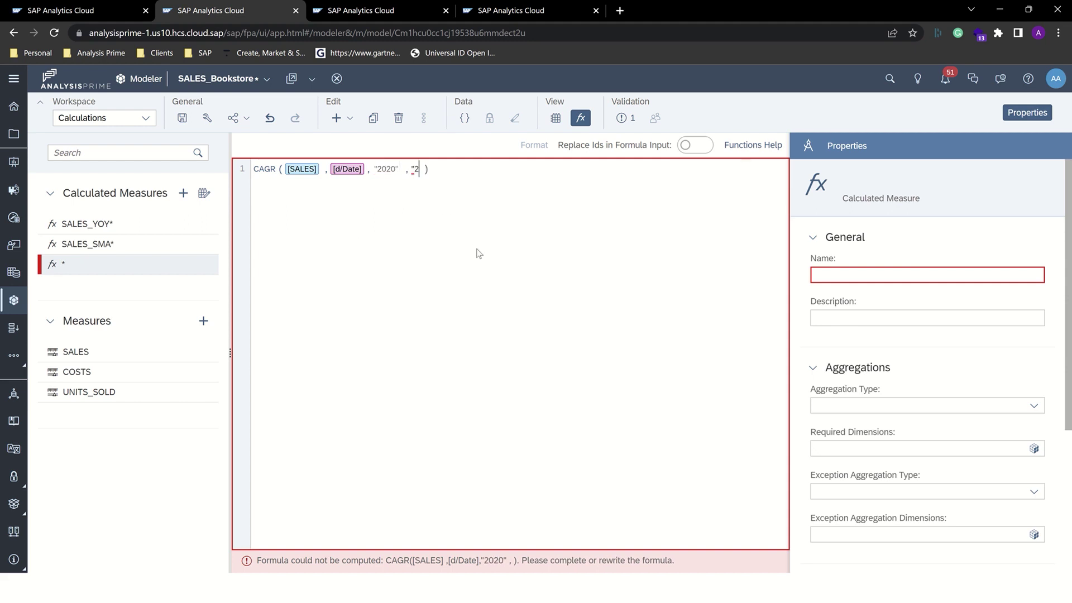
{"action": "type", "text": "\""}
{"action": "left_click", "coordinate": [832, 279]}
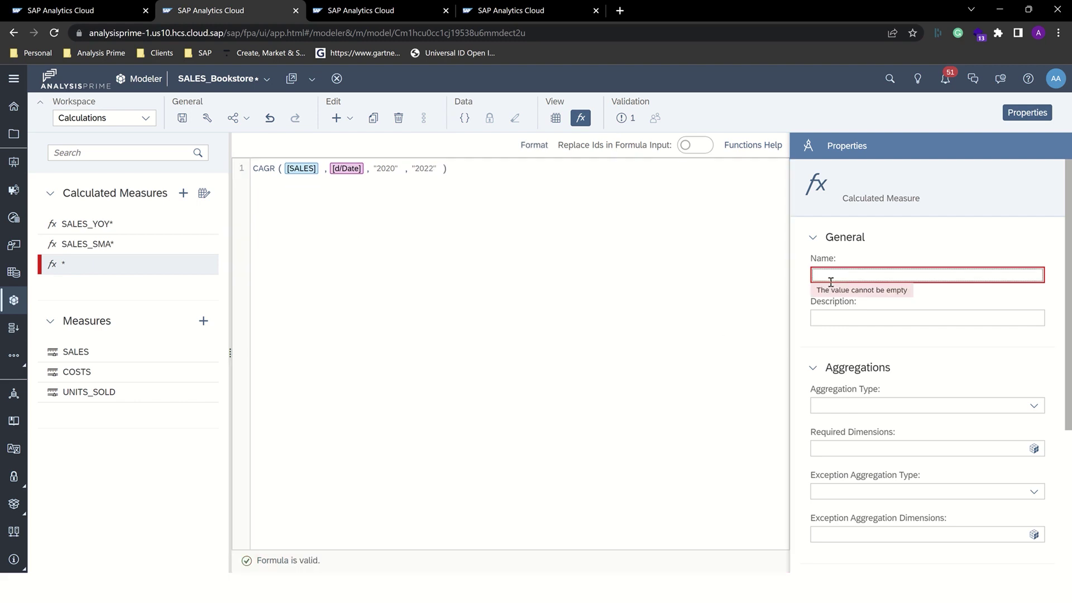
{"action": "type", "text": "SLAES_"}
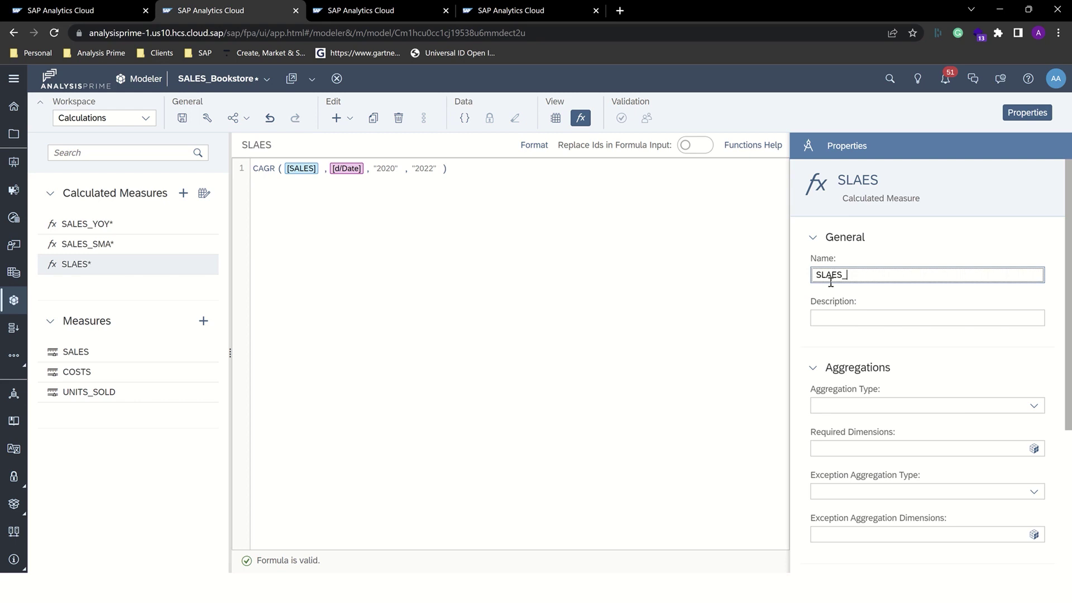
{"action": "type", "text": "CAGR"}
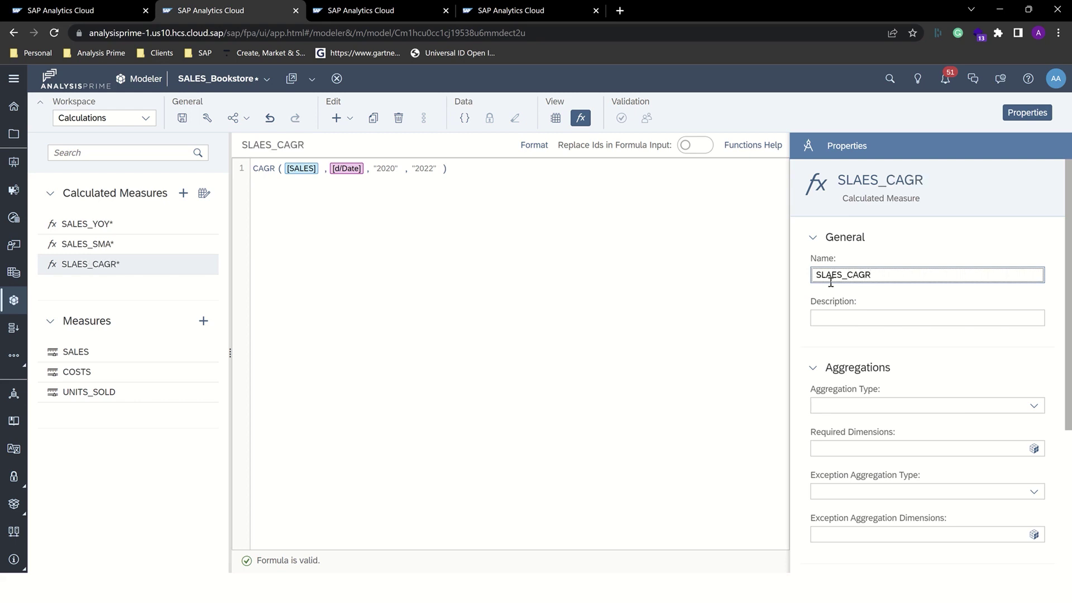
{"action": "left_click", "coordinate": [546, 258]}
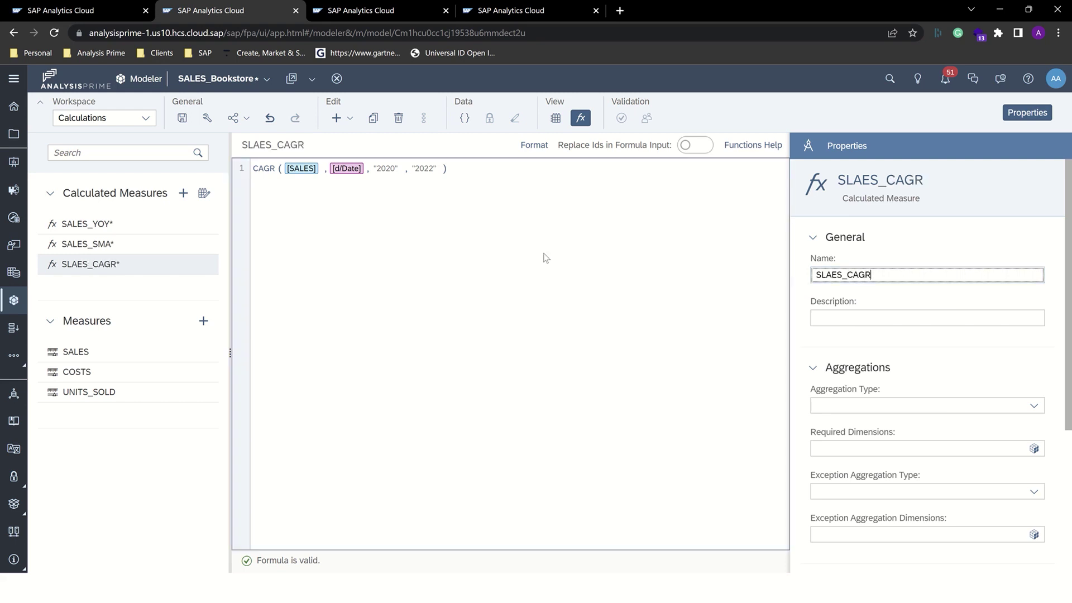
Go to the QRC 2023-01 story tab and advance to its Simple Moving Average page
{"action": "left_click", "coordinate": [355, 12]}
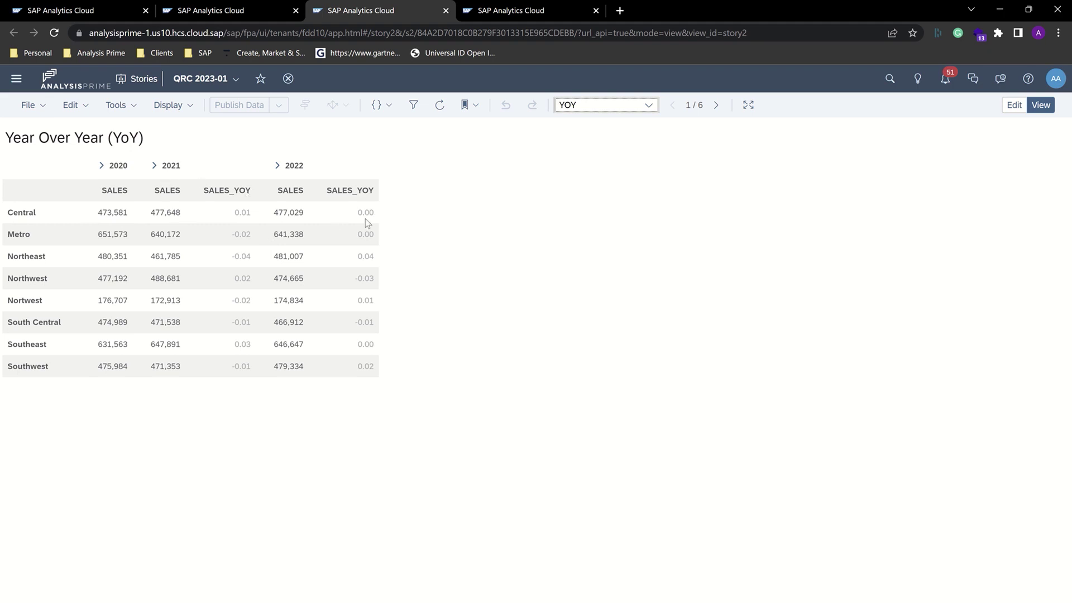
{"action": "left_click", "coordinate": [715, 105]}
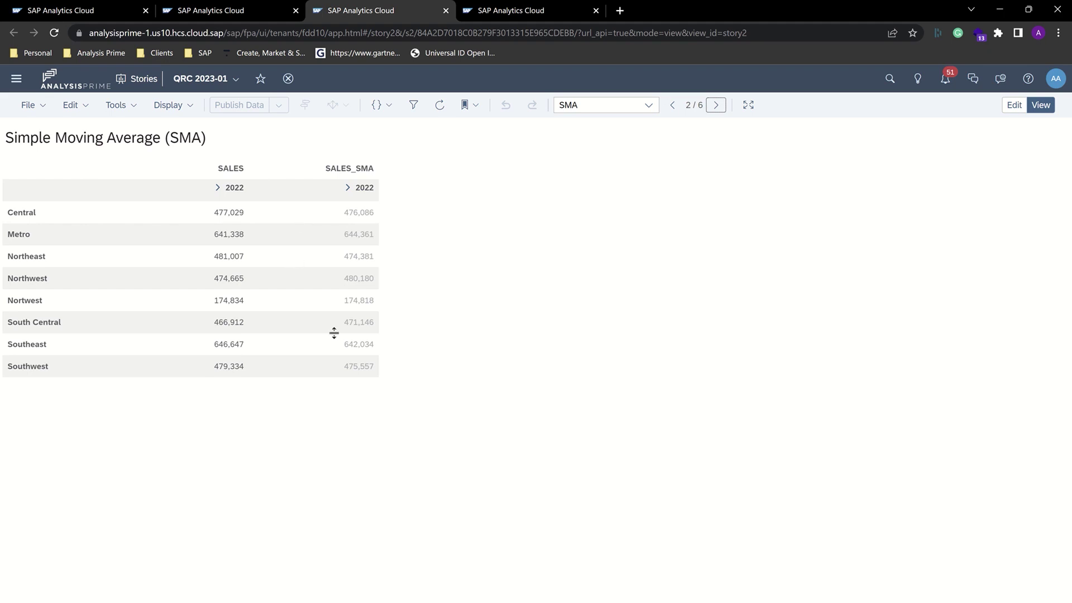
Advance the story to page 3, the Compound Annual Growth Rate page
{"action": "left_click", "coordinate": [719, 108]}
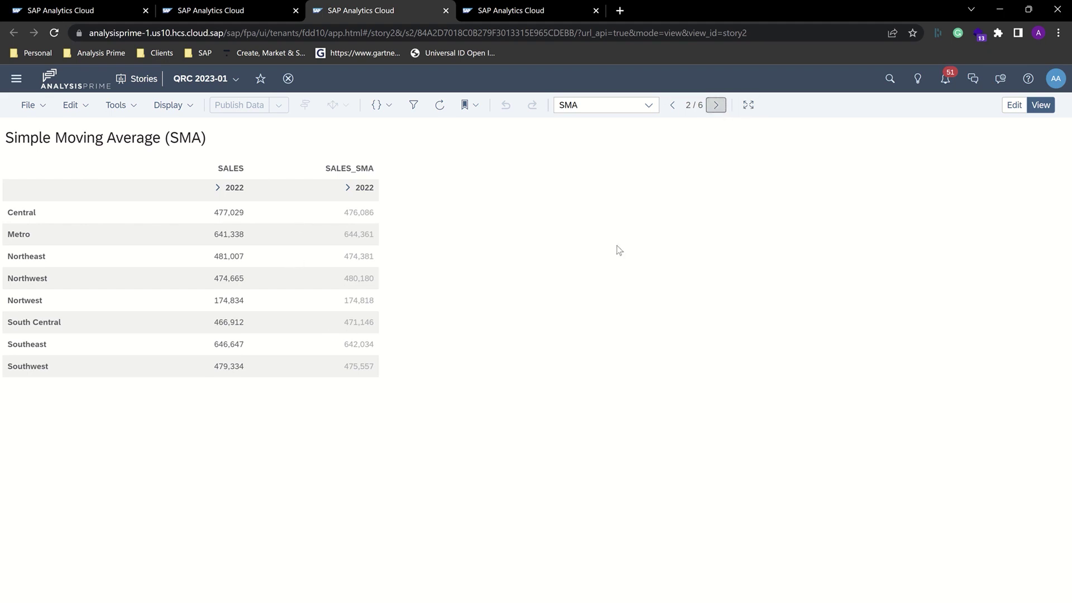